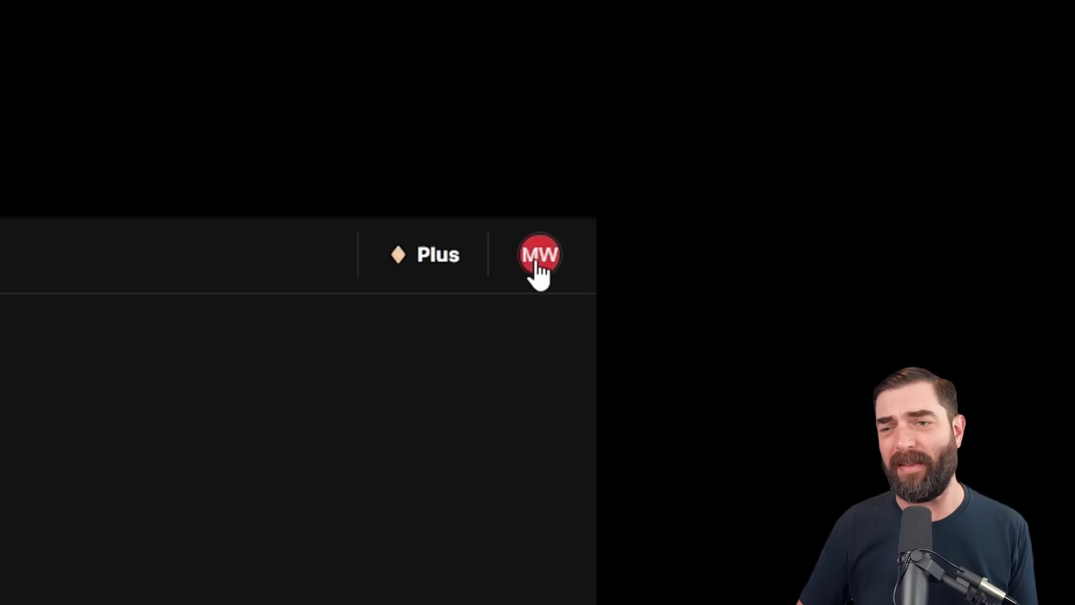
Go to the Voices plugin page listing the saved cloned voice, and preview the Add Voice cloning instructions.
click(538, 262)
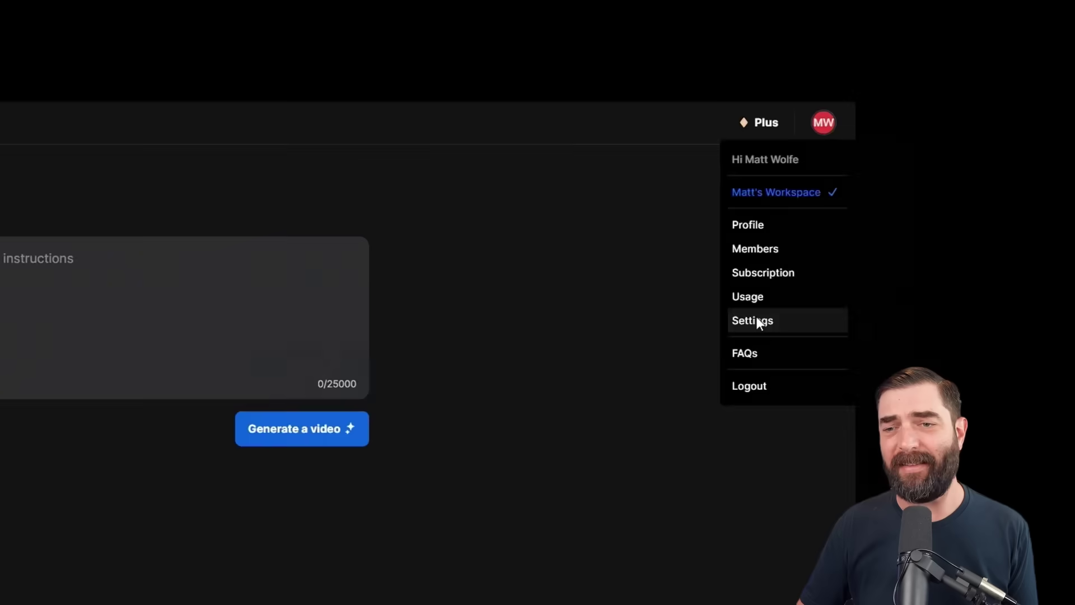
click(431, 563)
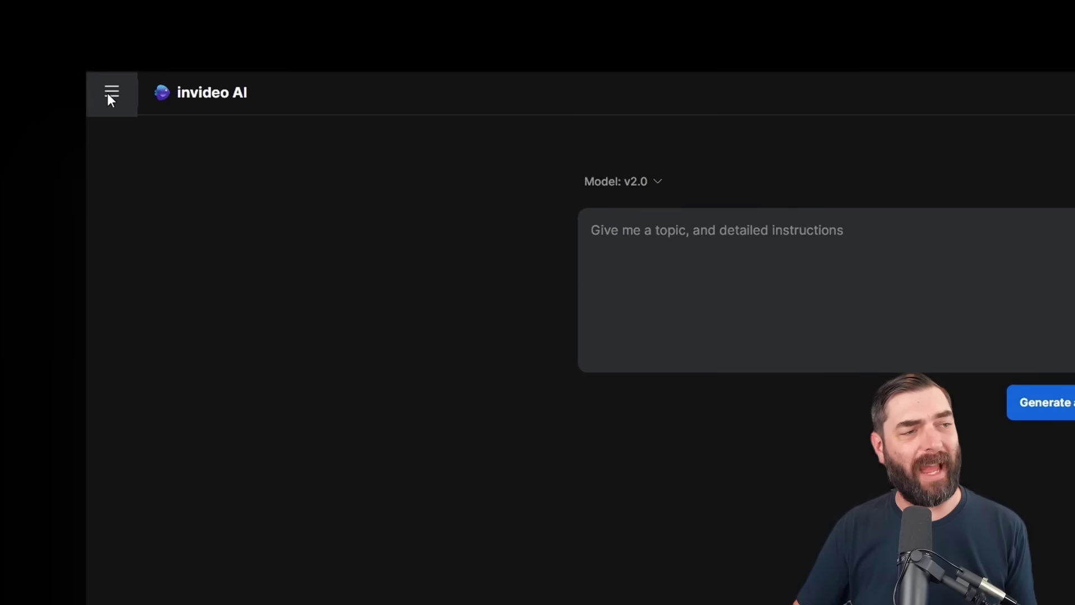
click(109, 90)
click(147, 306)
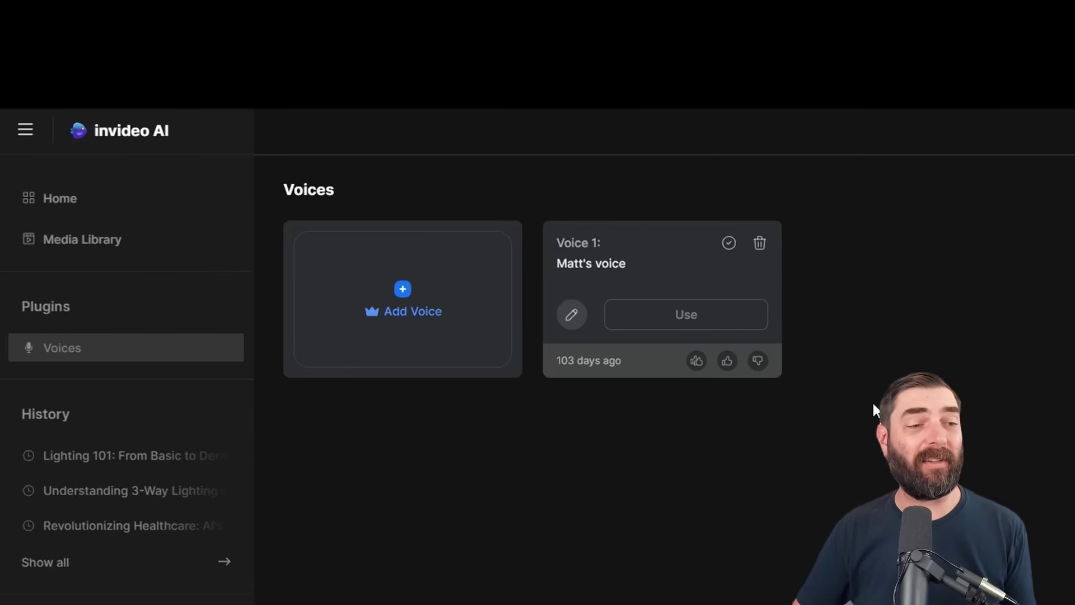
click(318, 309)
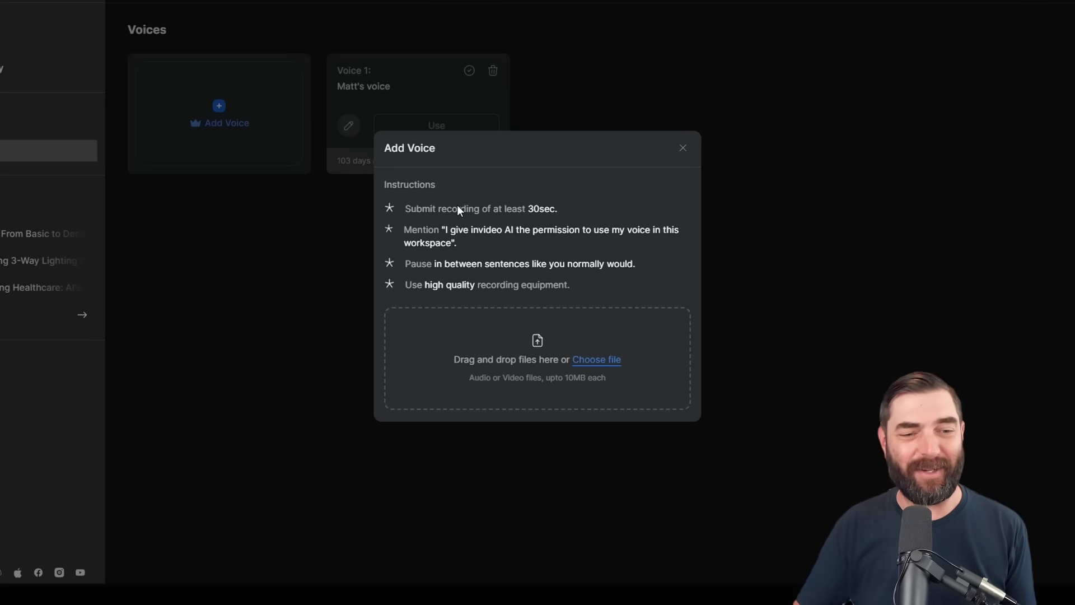
click(651, 183)
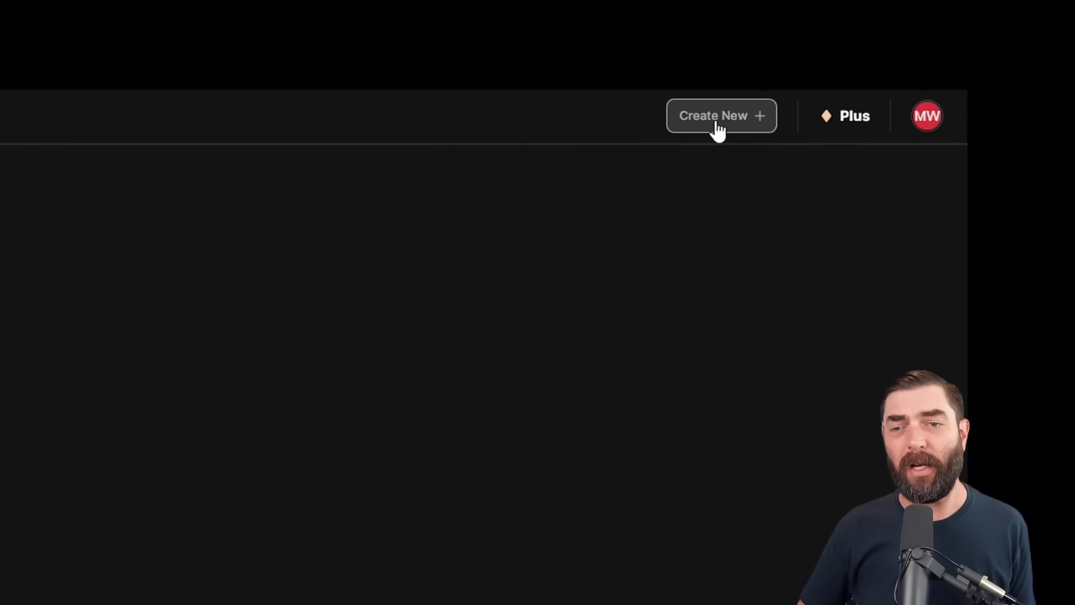
Start a new video with invideo AI v2.0 kept as the generation model.
click(765, 102)
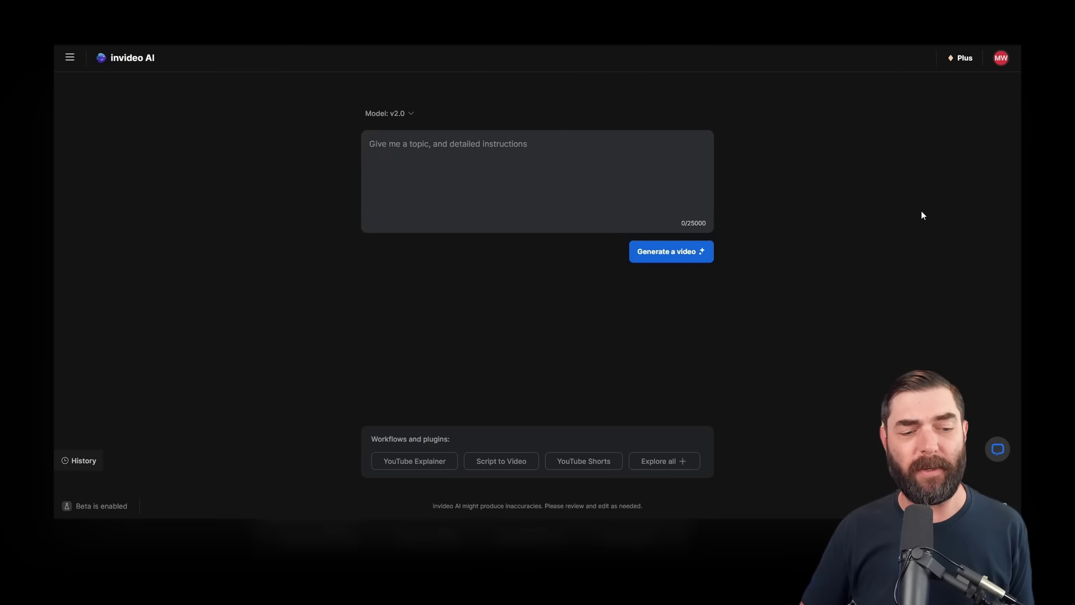
click(409, 117)
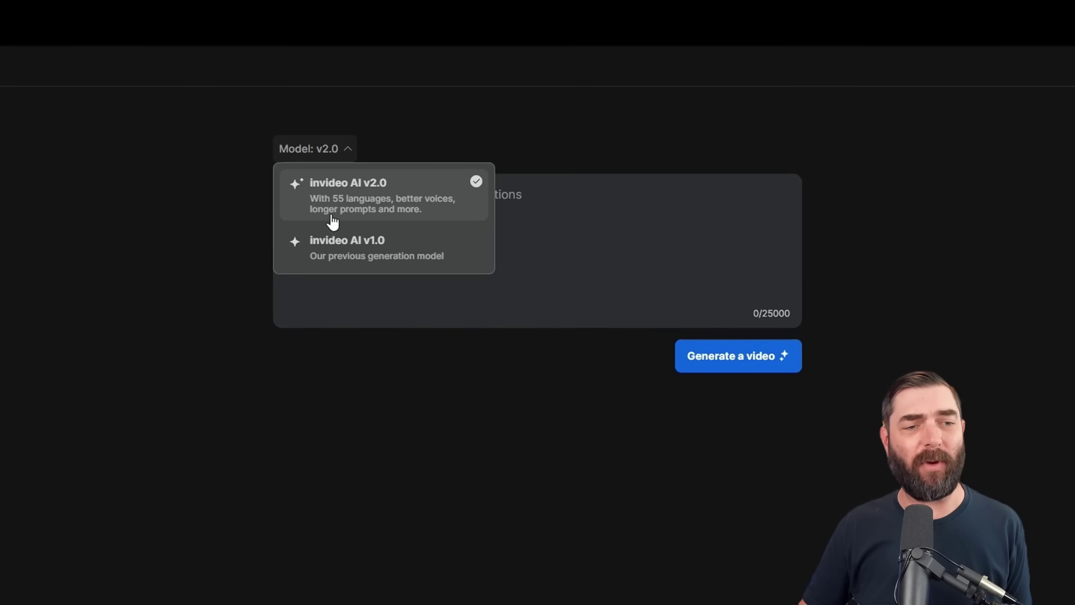
click(394, 213)
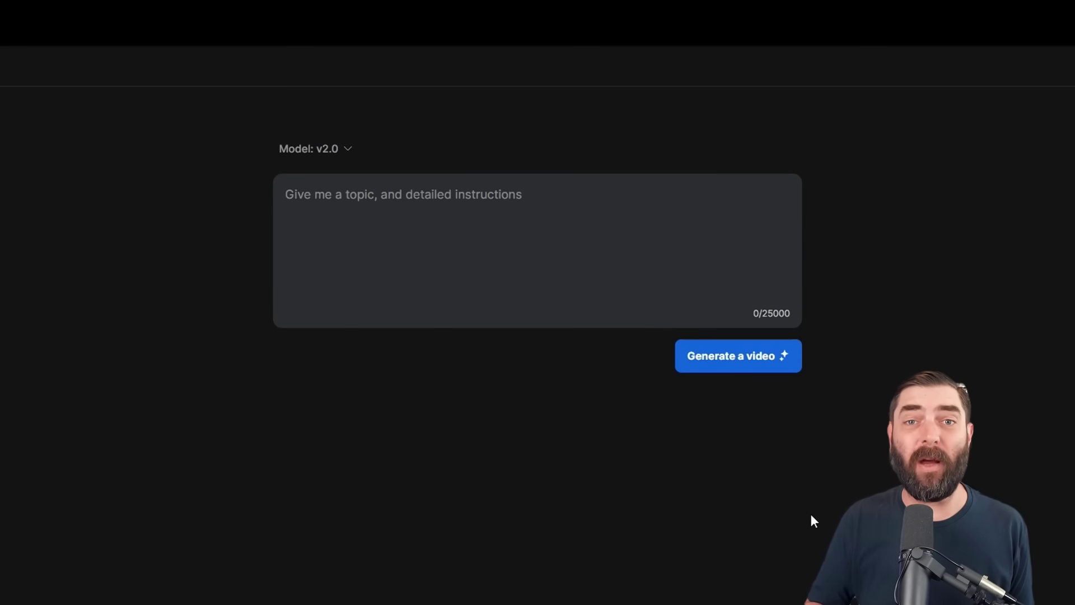
click(463, 291)
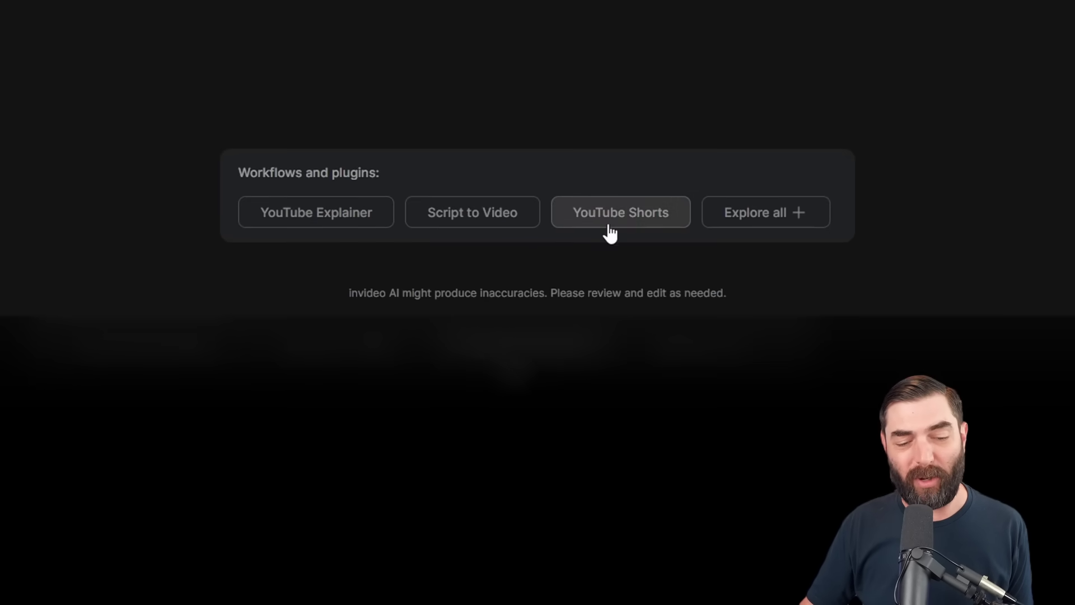
Build a fast paced YouTube Shorts prompt on 'The strangest looking animals on the planet' with 'silly and playful' music.
click(641, 222)
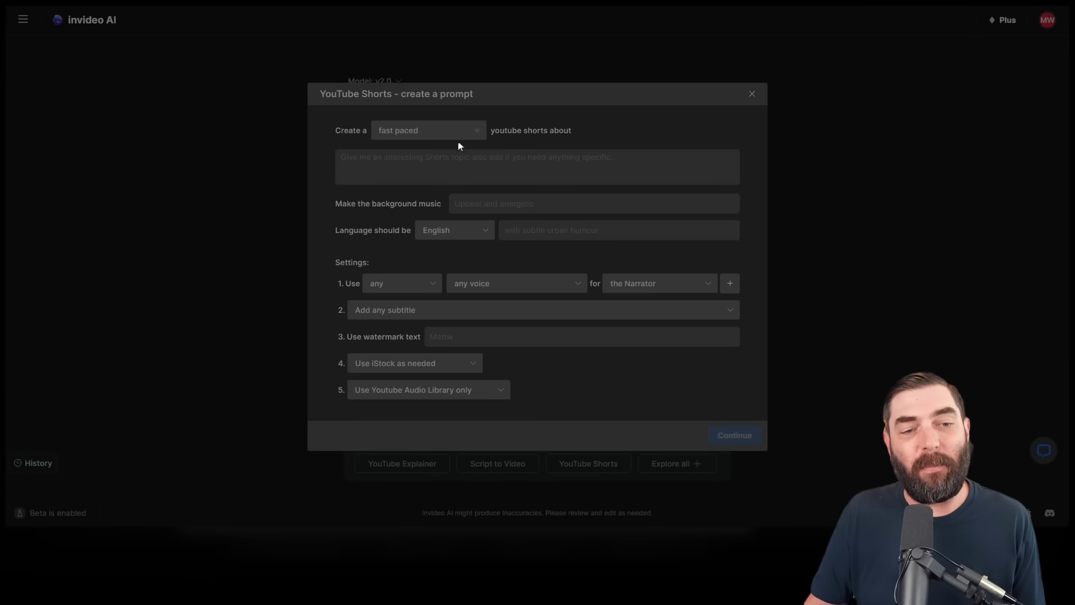
click(483, 169)
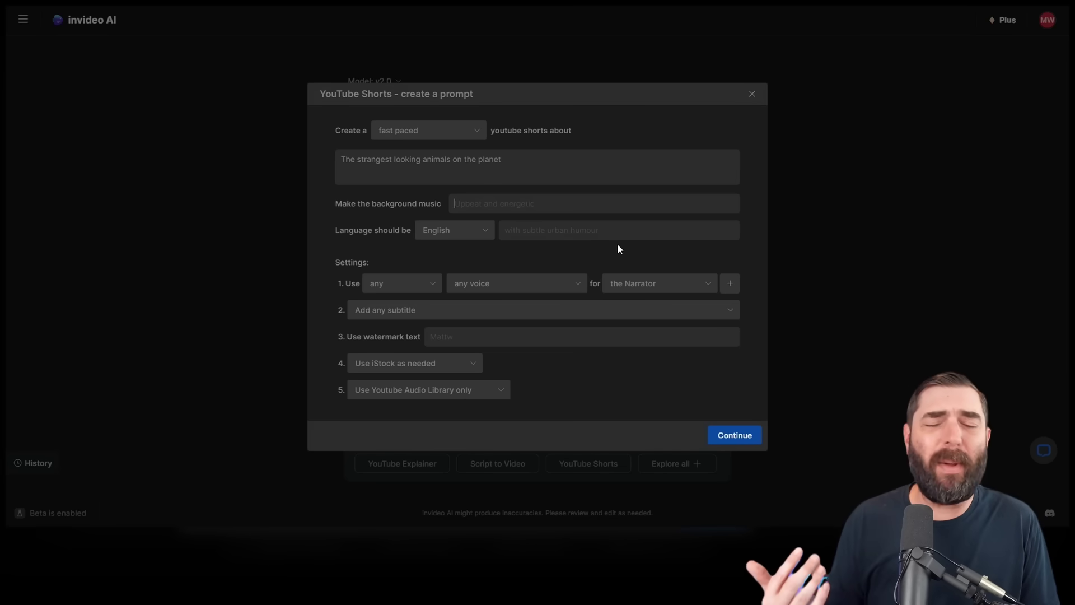
text(silly and play)
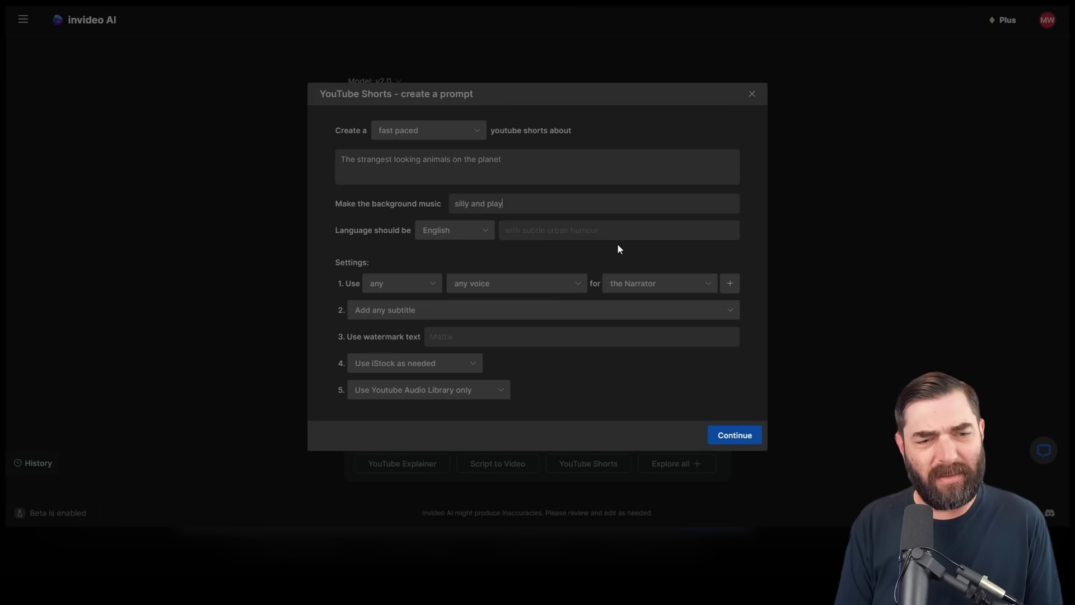
text(ful)
Keep English as the Short's narration language after browsing the language list.
click(461, 235)
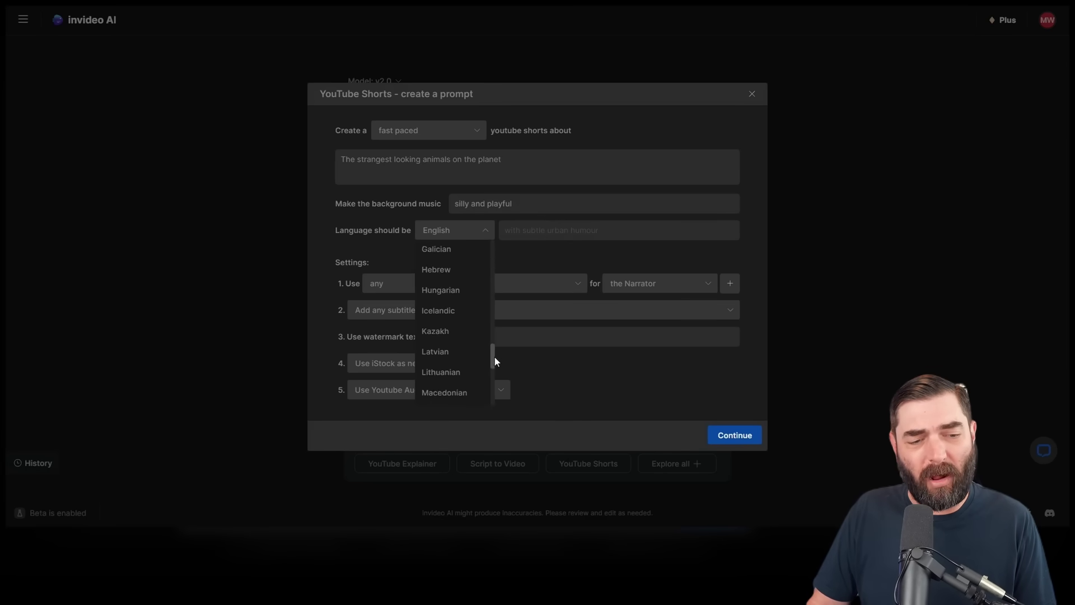
drag(492, 399, 493, 318)
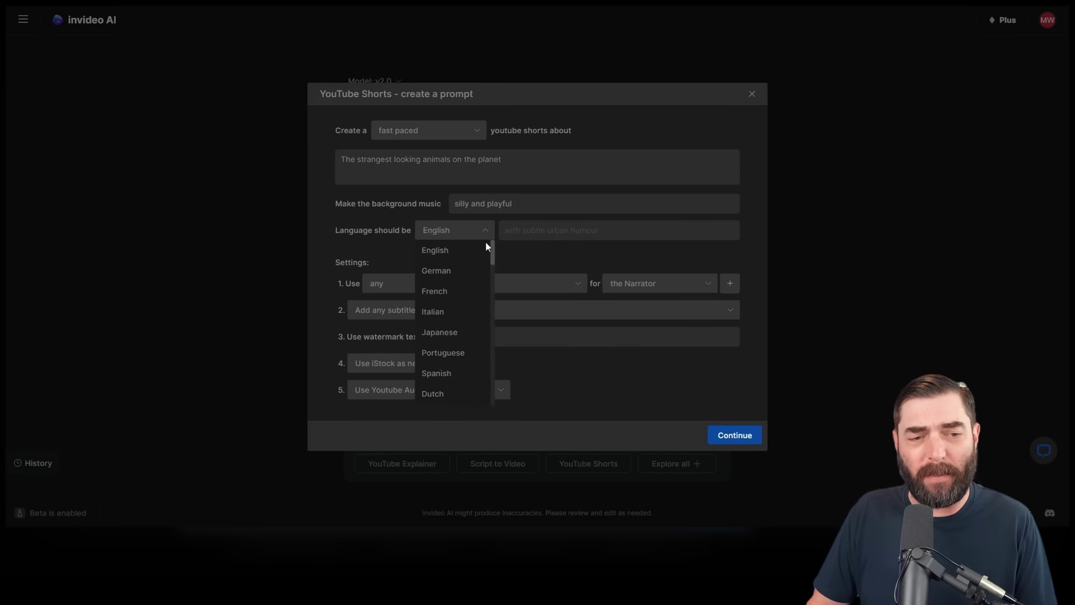
drag(492, 252, 493, 275)
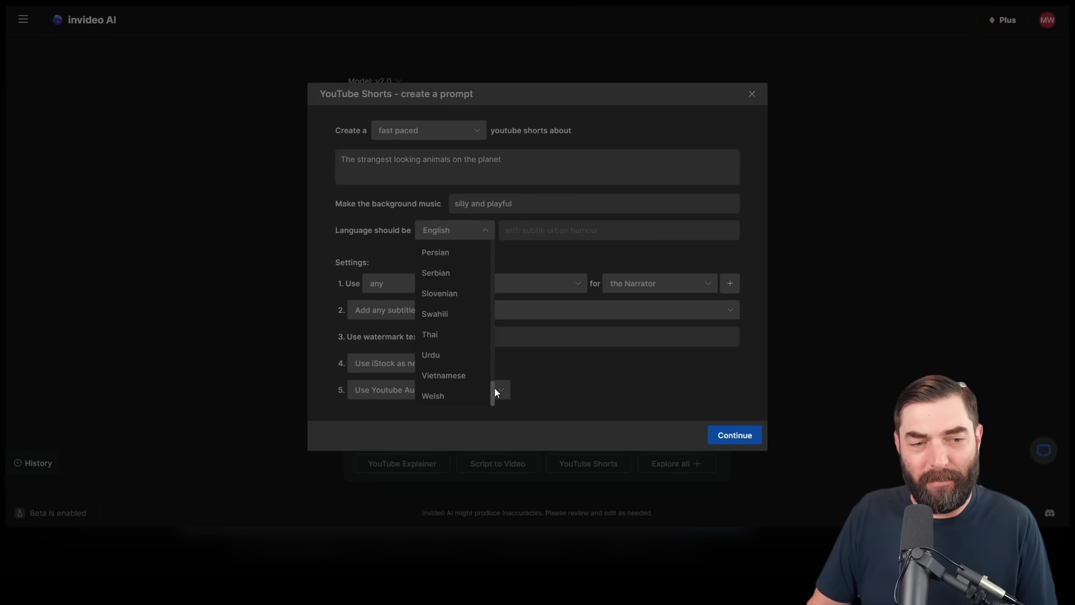
click(379, 234)
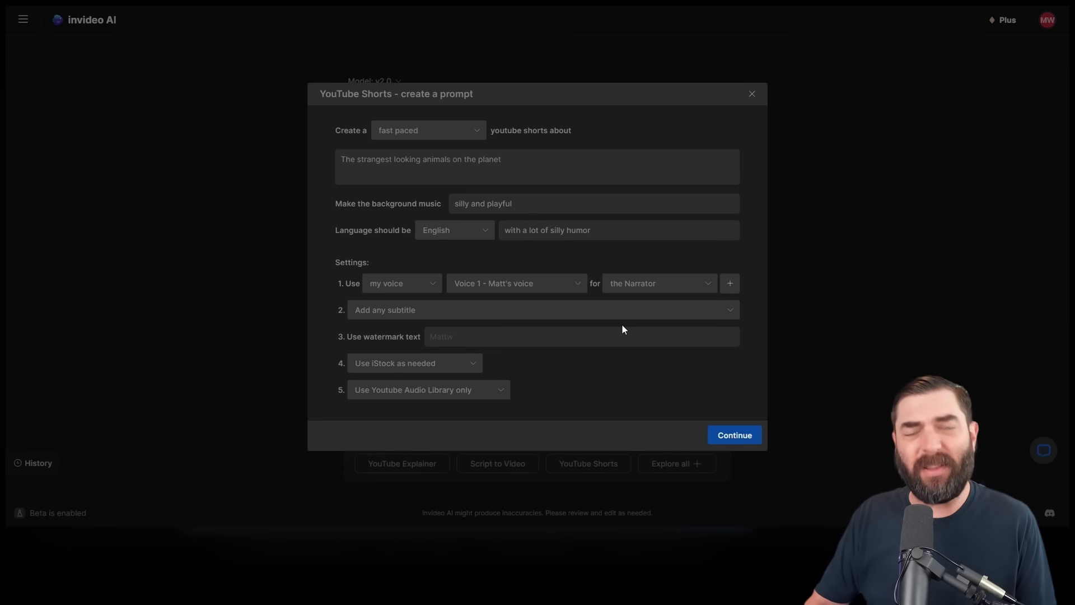
Choose 'Add bold subtitles with popping effect' as the Short's subtitle style.
click(469, 295)
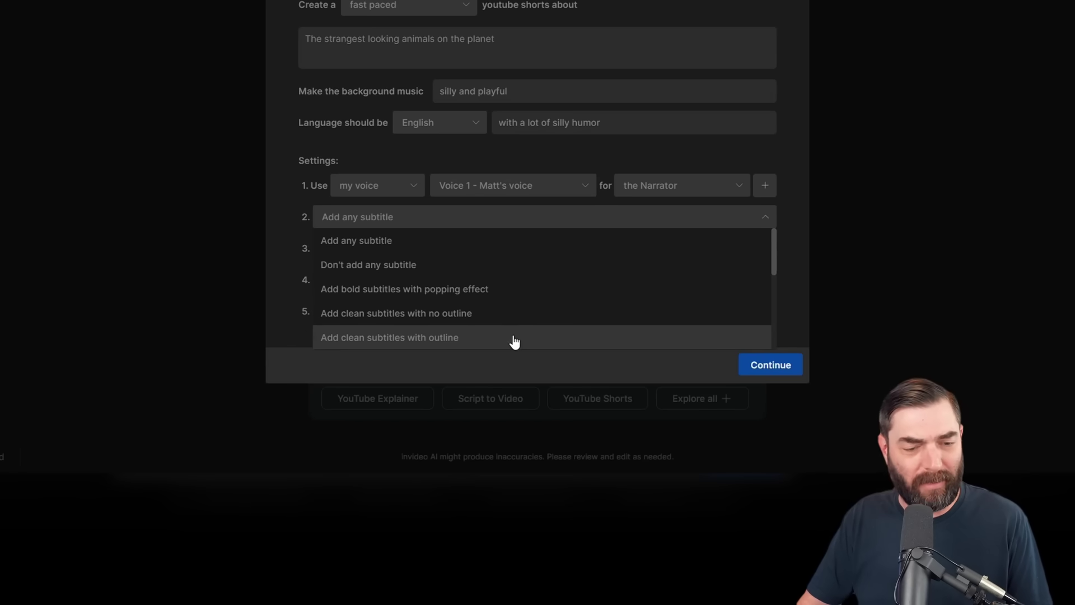
scroll(514, 341, down, 5)
scroll(507, 339, up, 5)
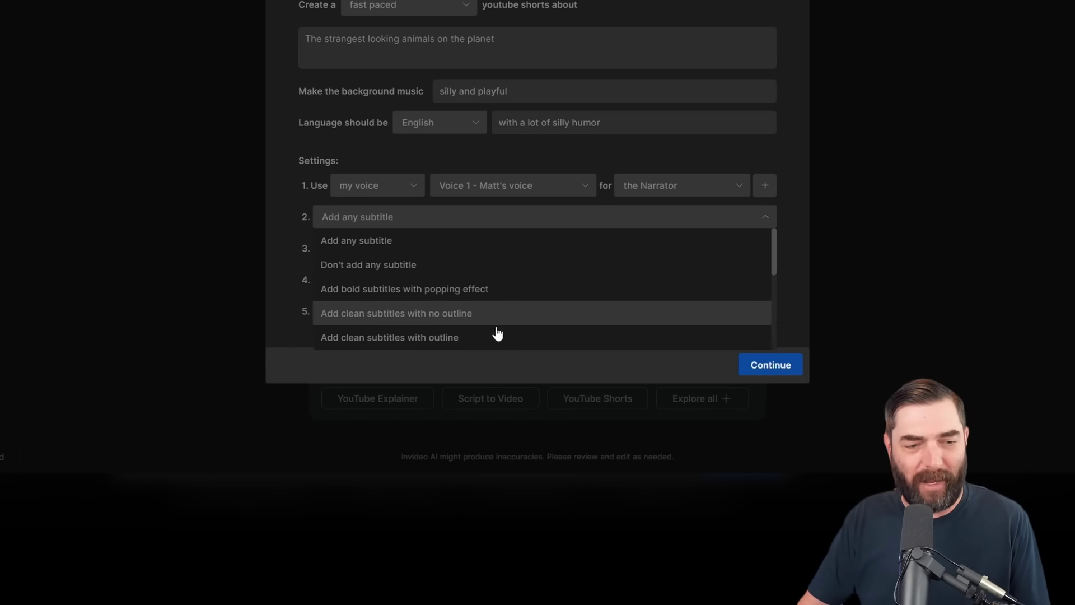
click(392, 302)
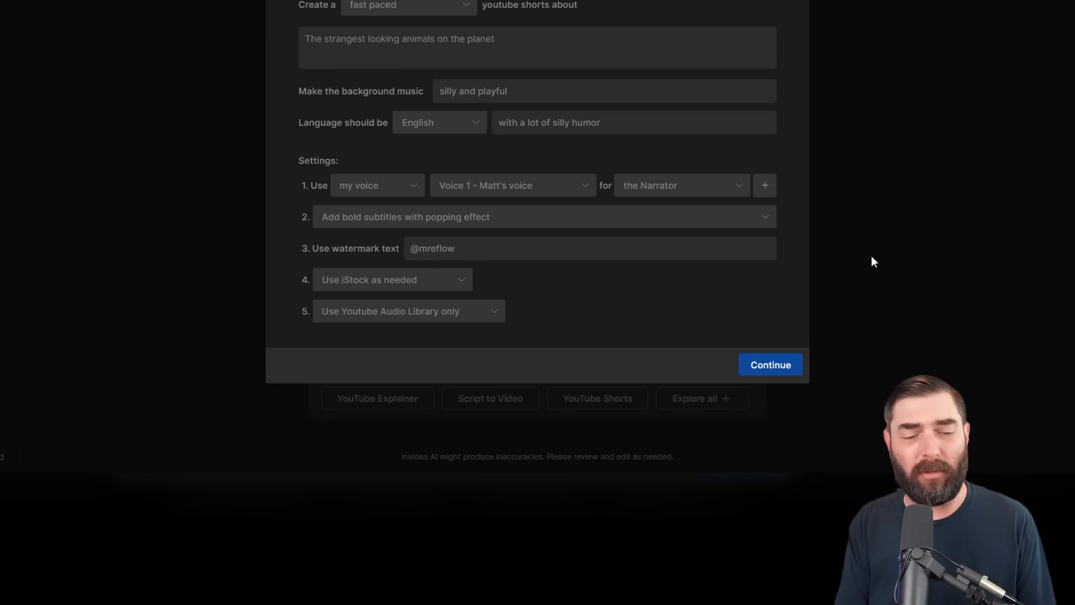
click(459, 282)
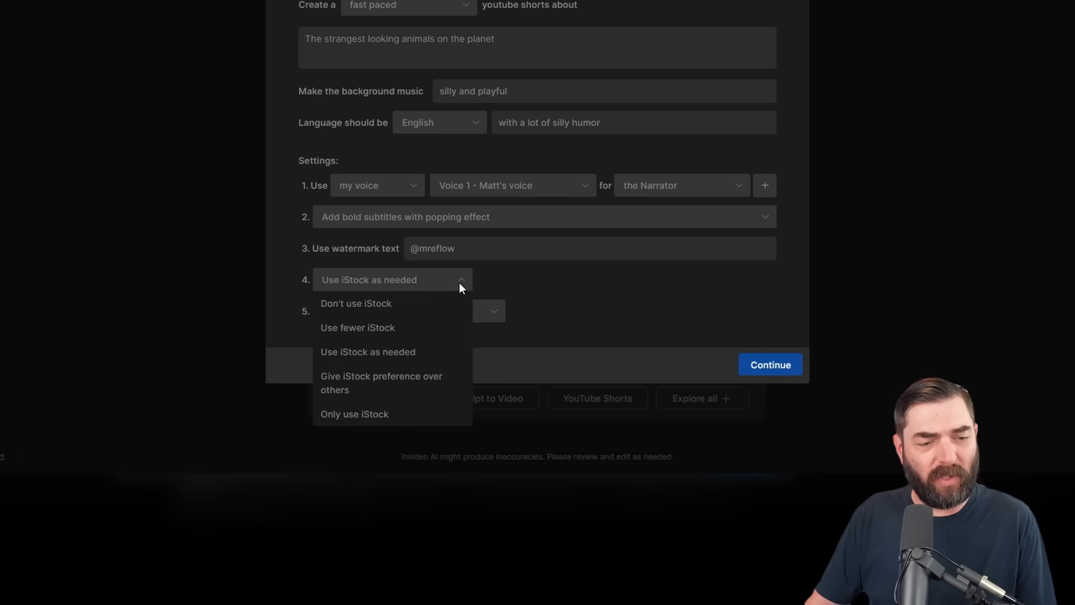
click(531, 318)
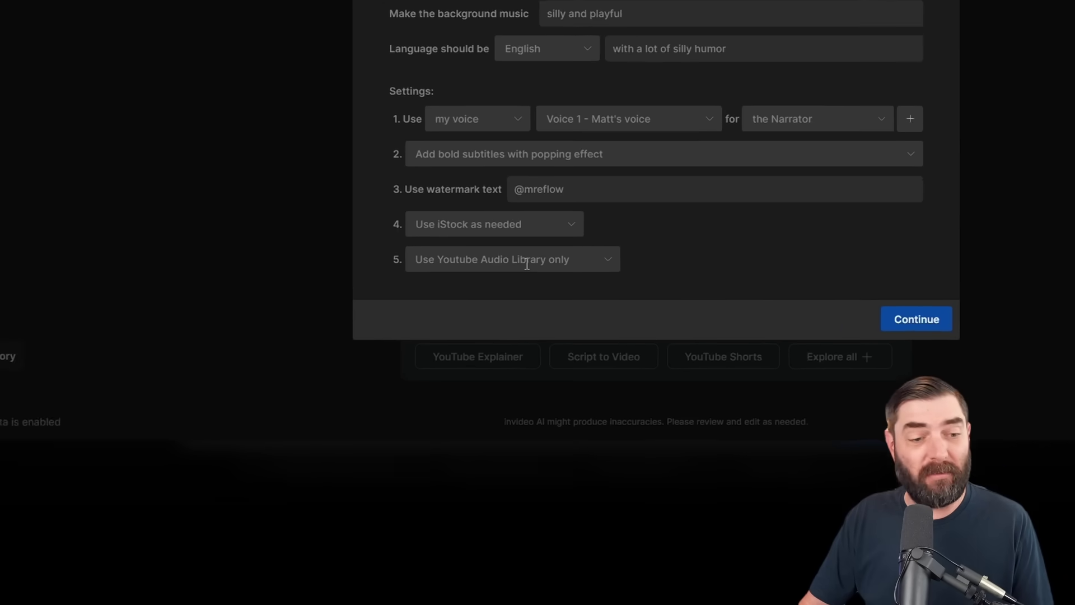
click(647, 247)
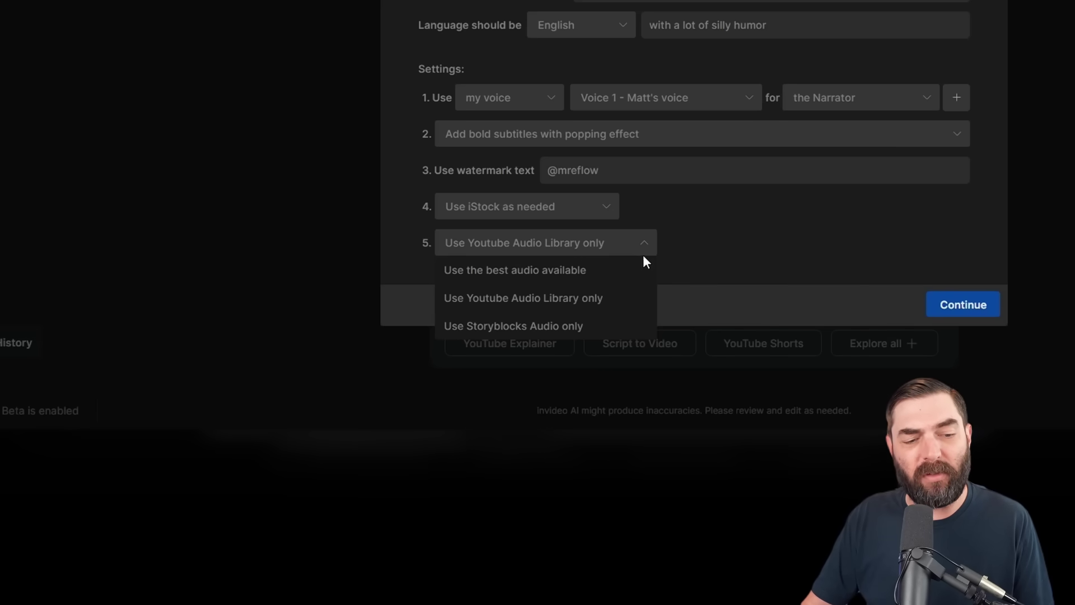
click(773, 256)
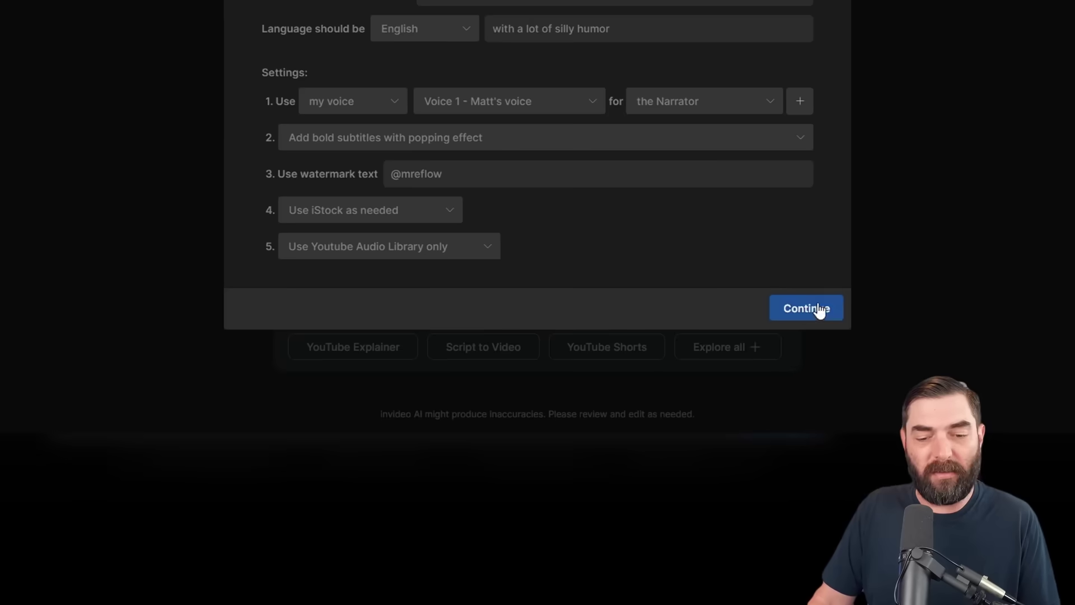
Review the assembled Shorts prompt text and generate the video from it.
click(819, 310)
key(ctrl+a)
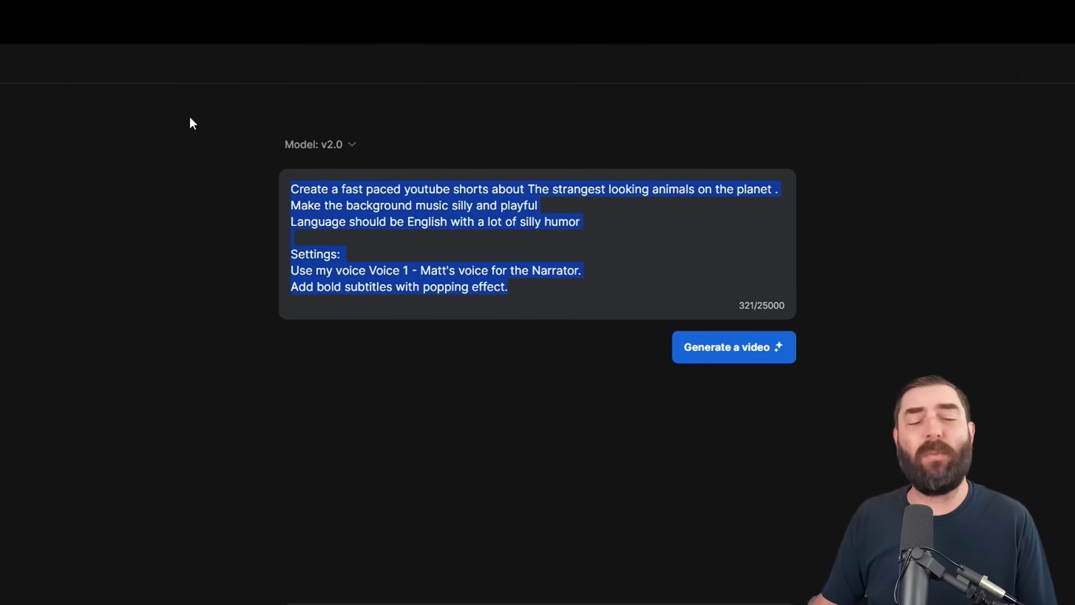
click(383, 196)
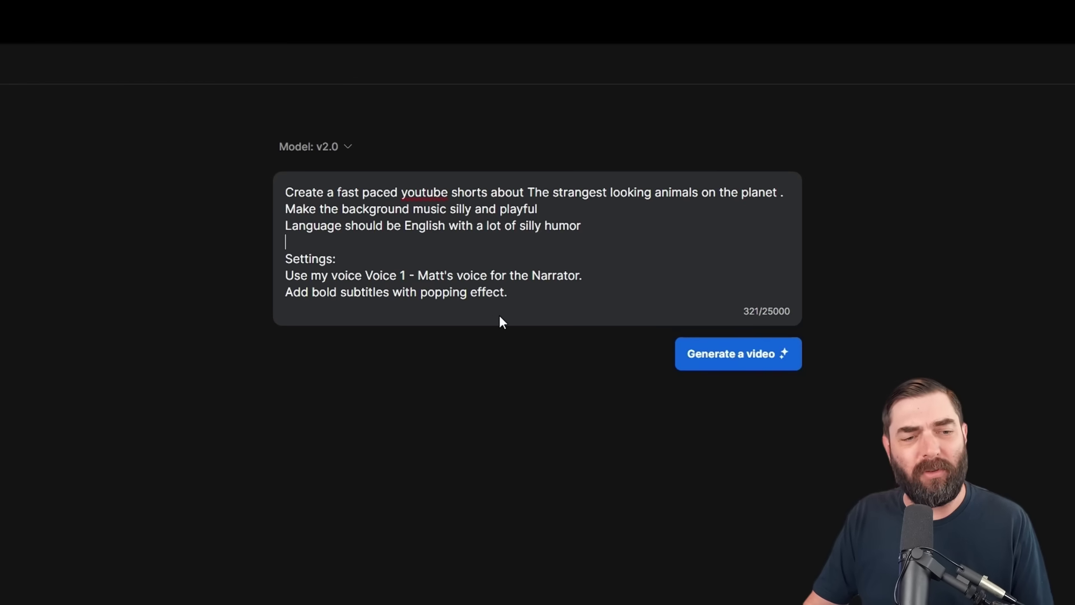
click(766, 373)
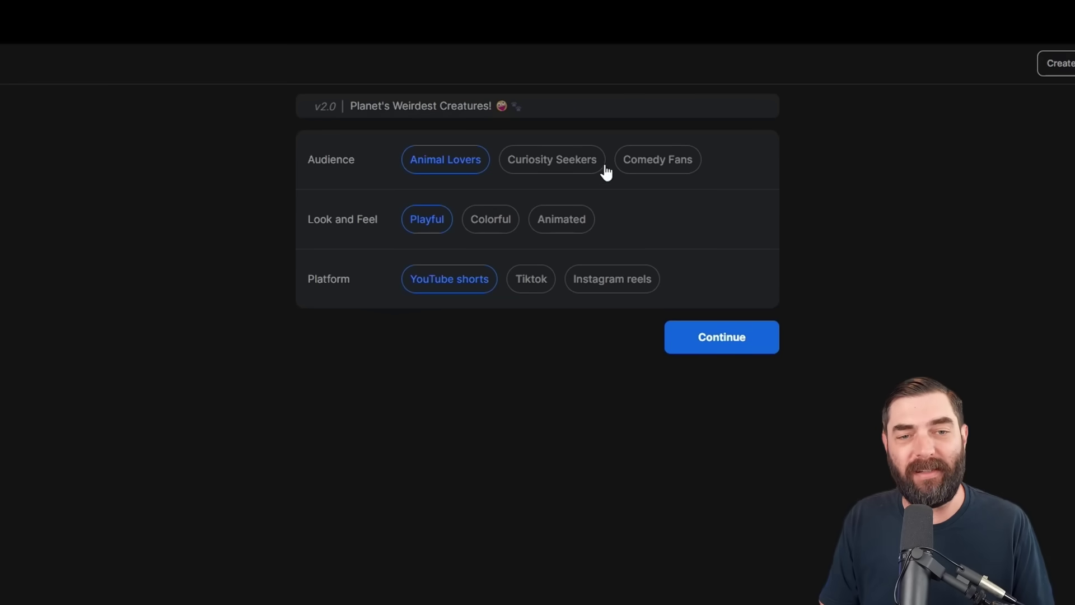
Switch the audience to Curiosity Seekers and continue to generate the Short.
click(585, 168)
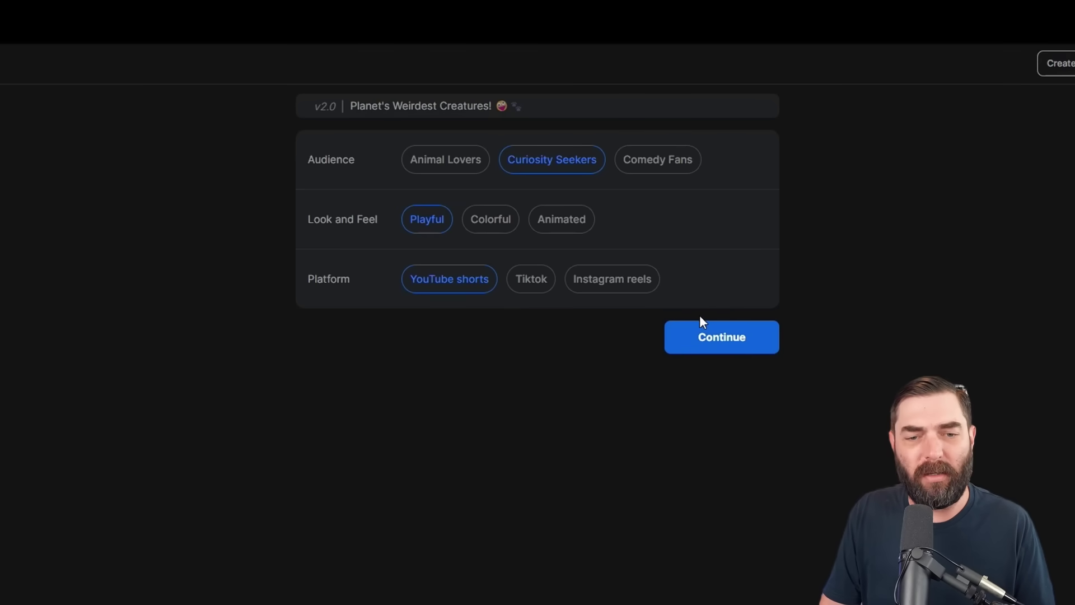
click(714, 346)
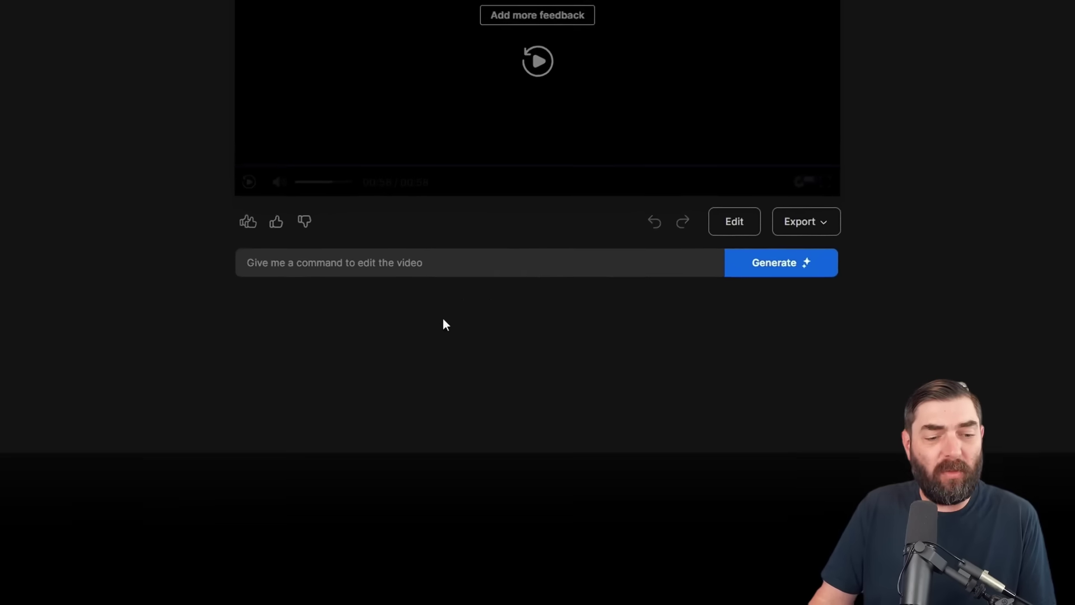
Open the video's media editor on the Edit script tab.
click(526, 389)
click(545, 218)
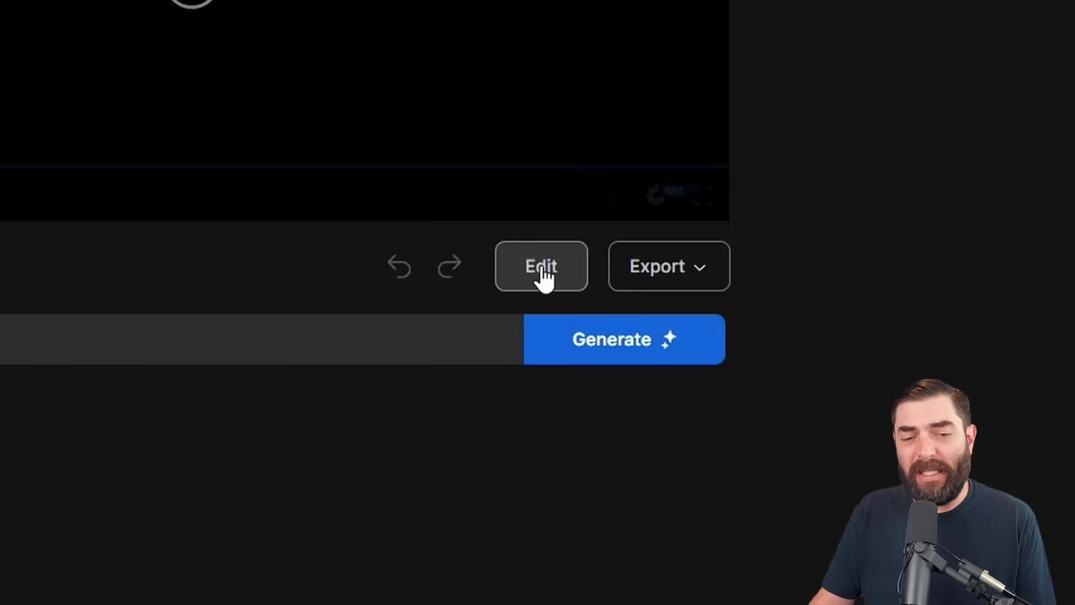
click(542, 273)
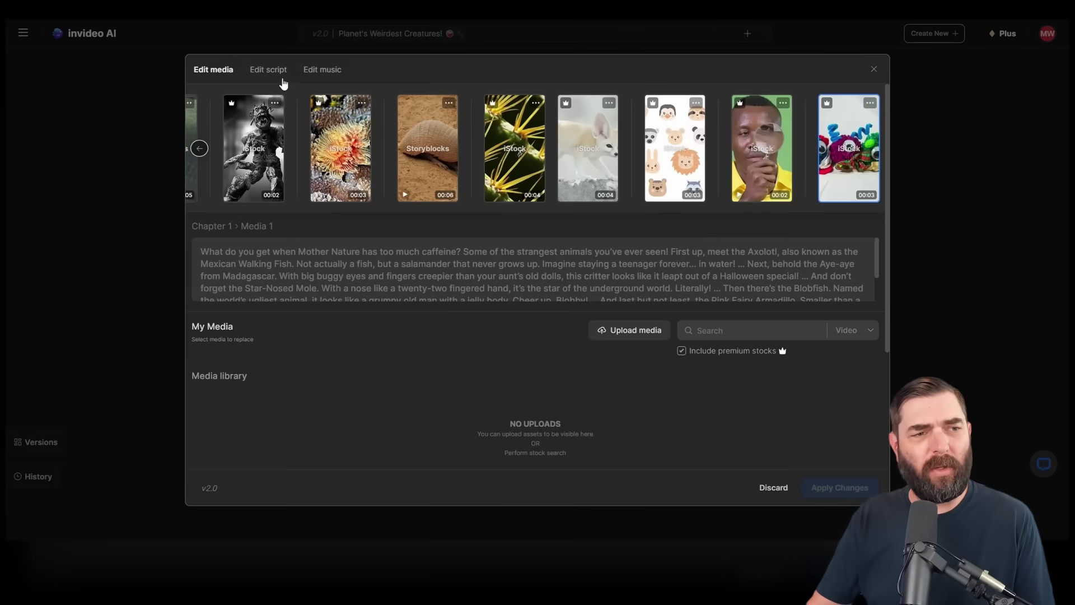
click(265, 73)
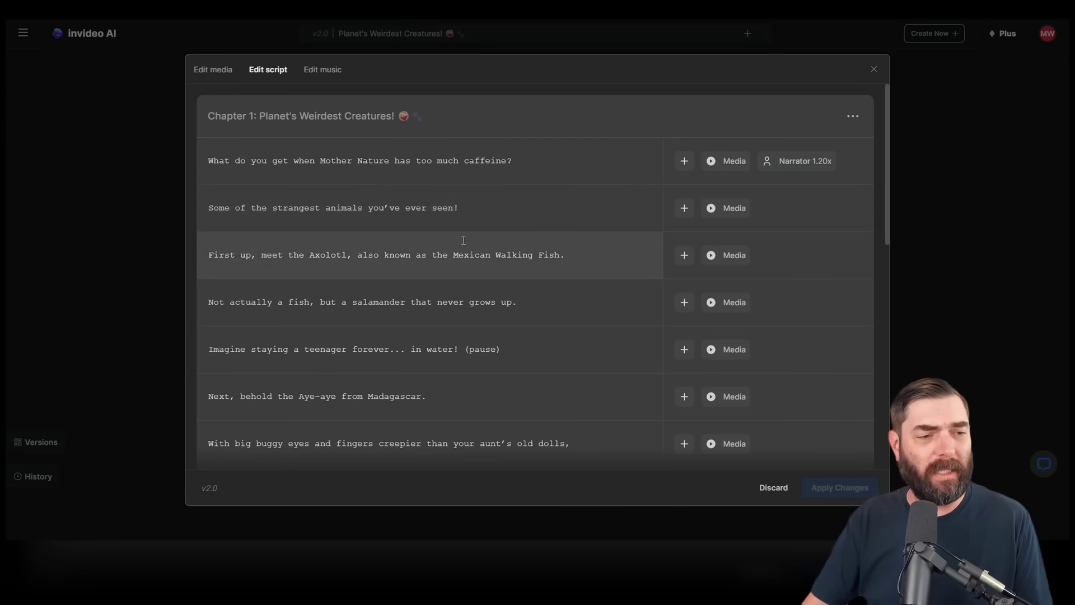
scroll(475, 269, down, 5)
Delete the (pause) markers from the Halloween and teenager lines and apply the script changes.
drag(571, 230, 553, 229)
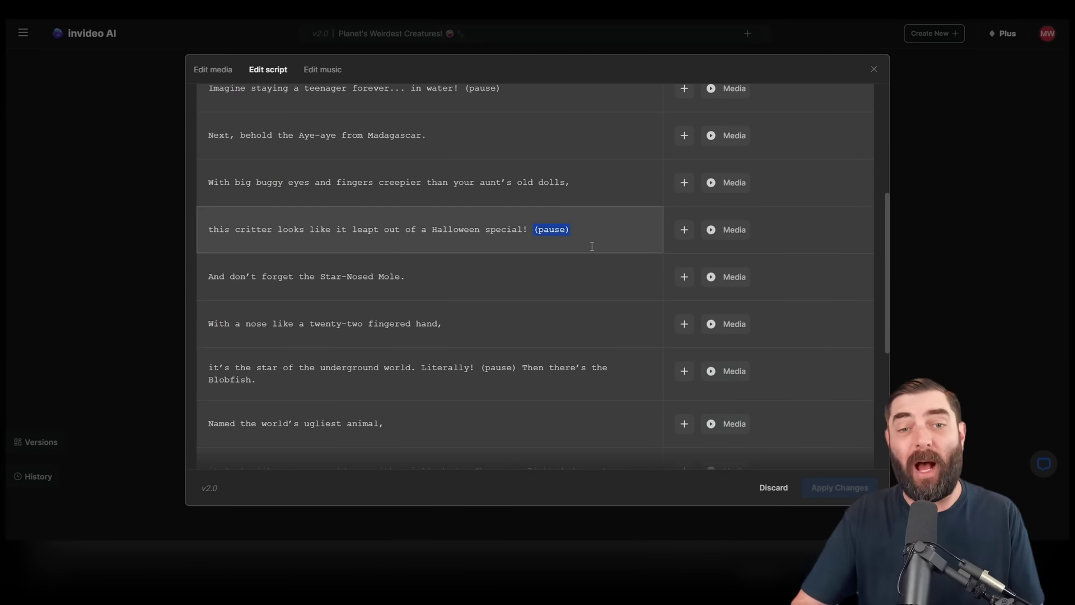
key(BackSpace)
scroll(556, 250, up, 1)
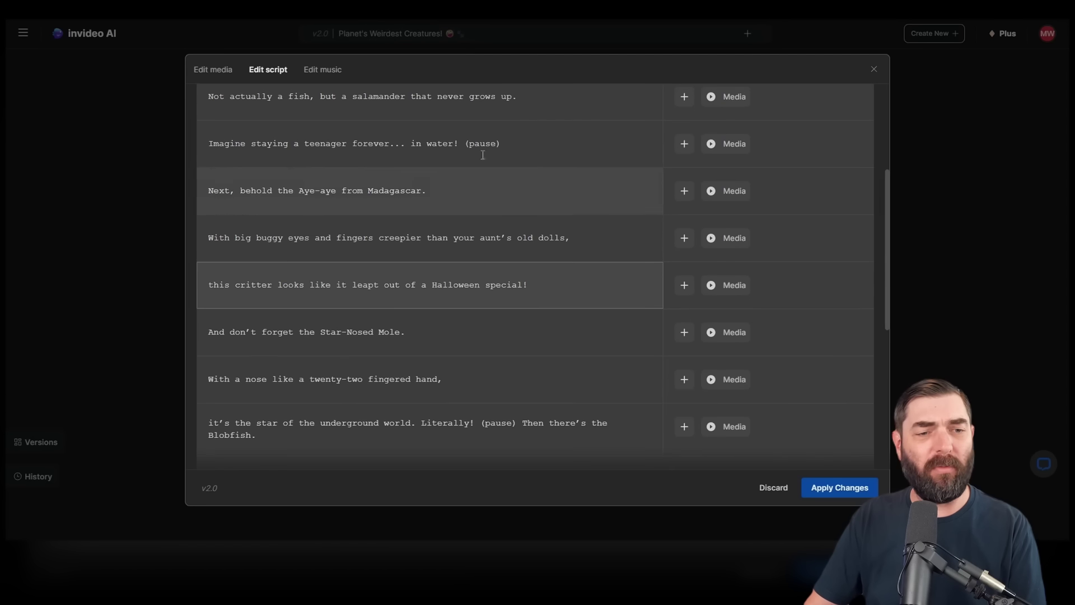
drag(504, 143, 472, 144)
key(BackSpace)
scroll(569, 207, up, 5)
scroll(567, 209, down, 6)
scroll(567, 208, up, 7)
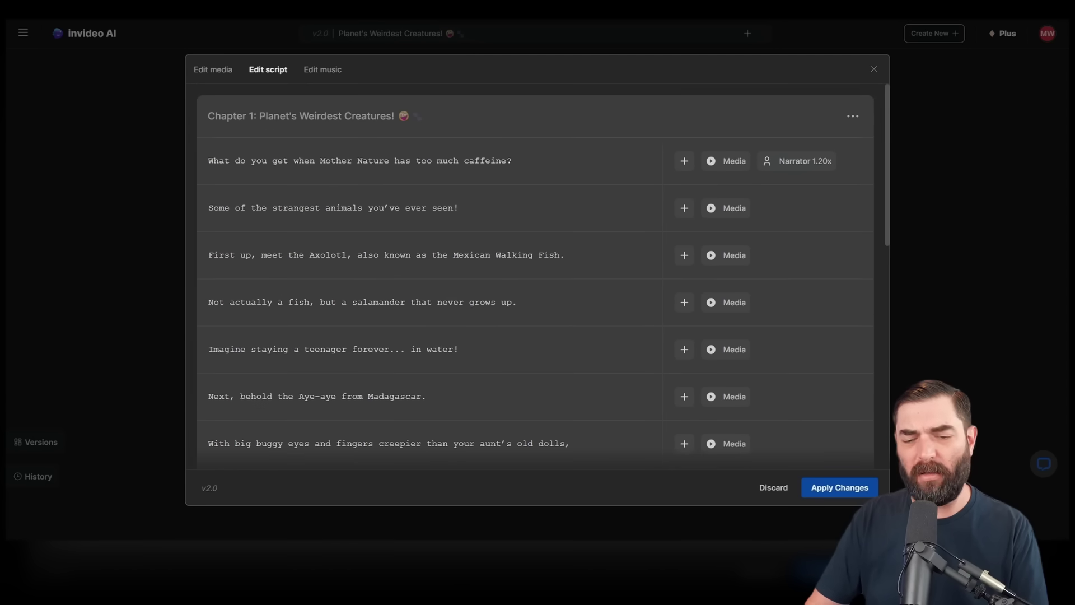
click(839, 488)
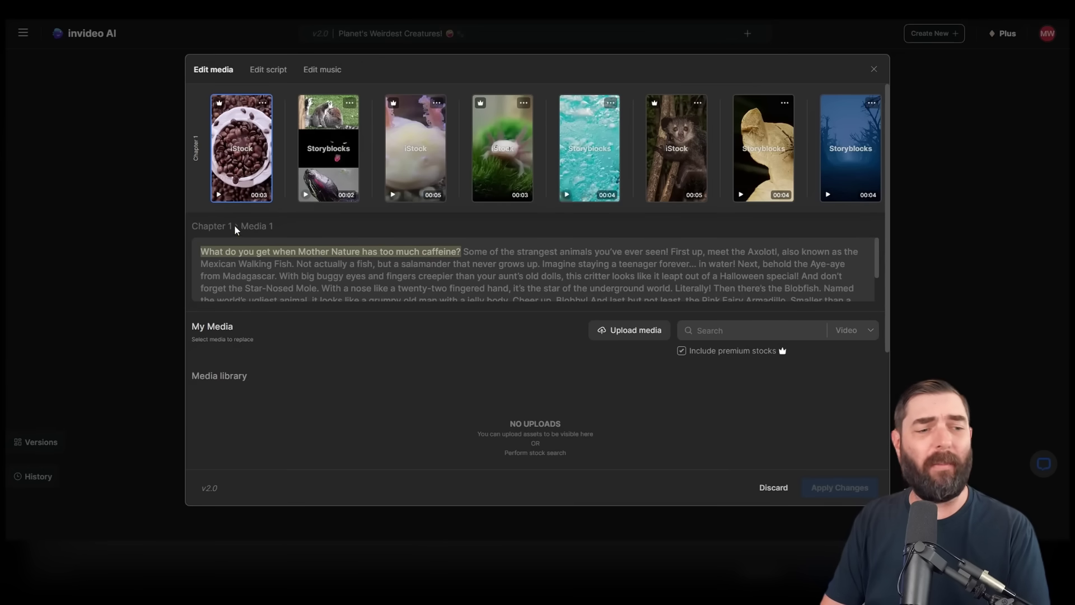
Select the clips behind the teenager, twenty-two fingered hand and Star-Nosed Mole lines.
click(342, 181)
click(431, 166)
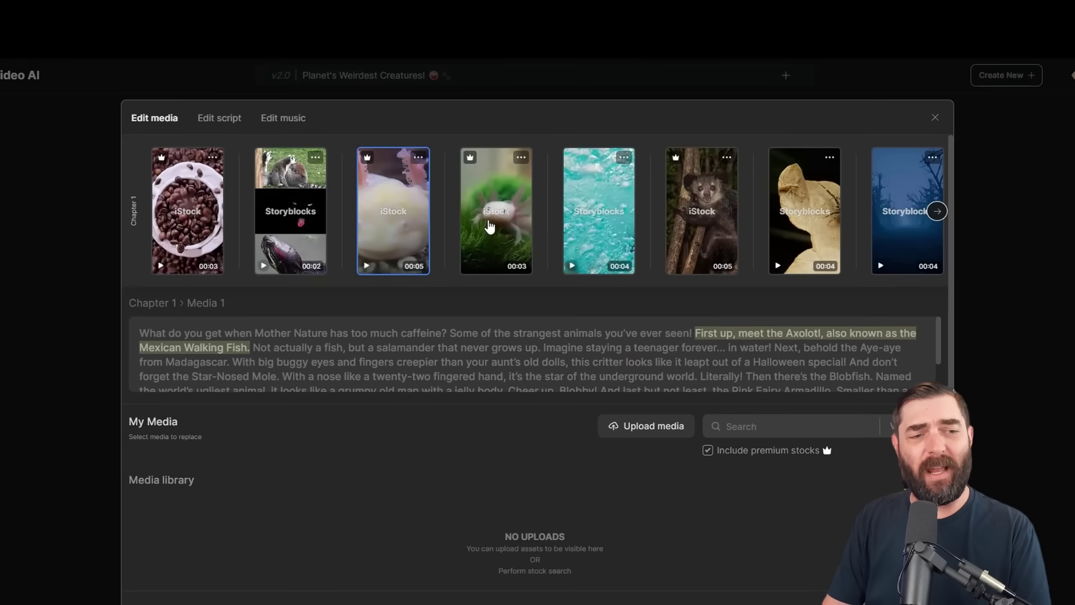
click(586, 232)
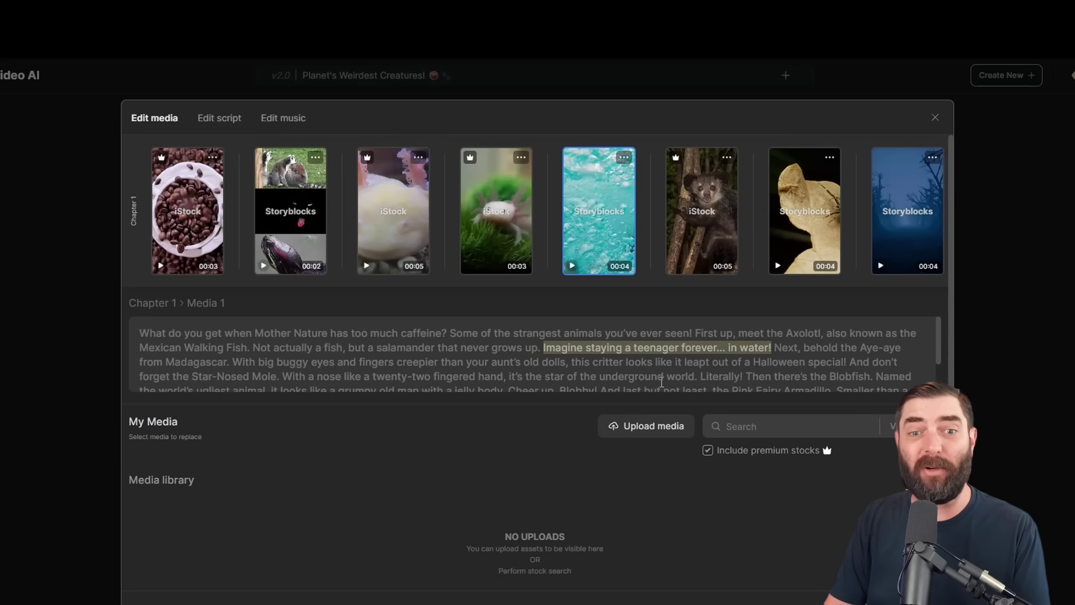
click(381, 377)
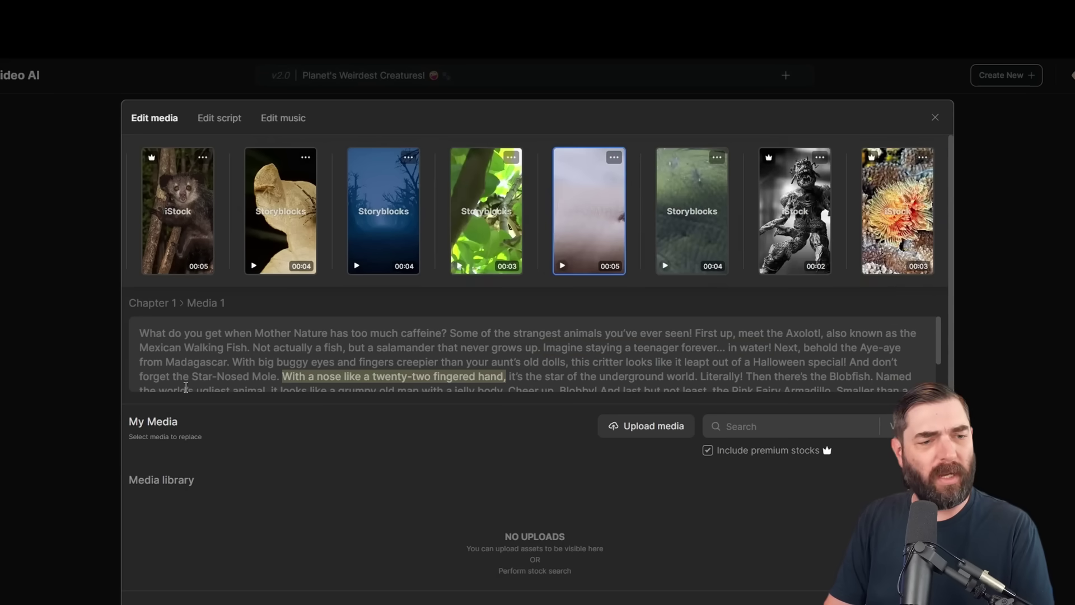
click(483, 247)
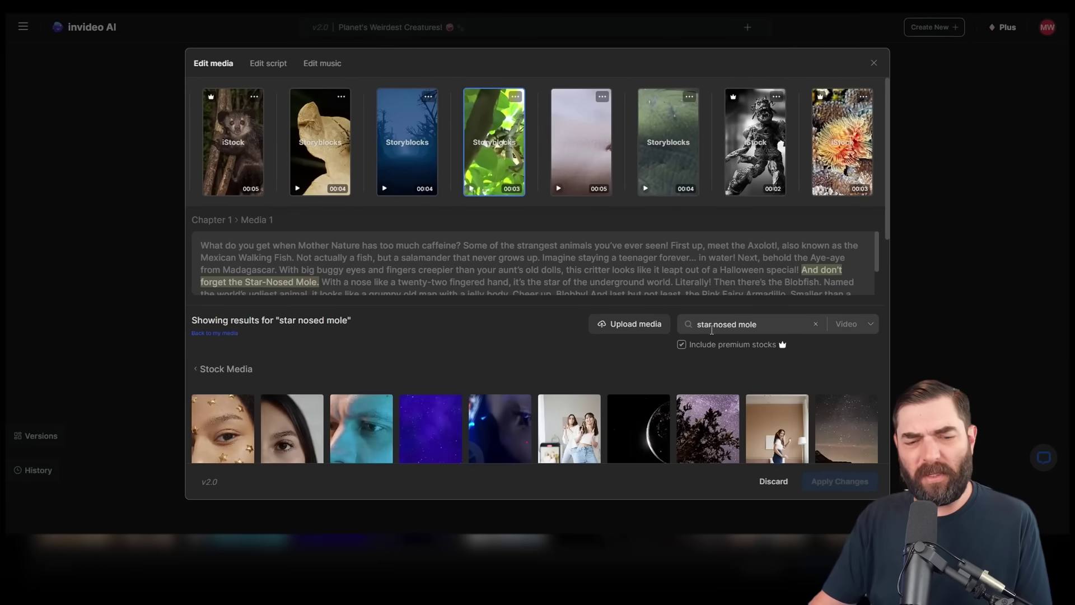
Replace the clip with star-nosed mole stock footage and apply the media changes.
scroll(835, 349, down, 10)
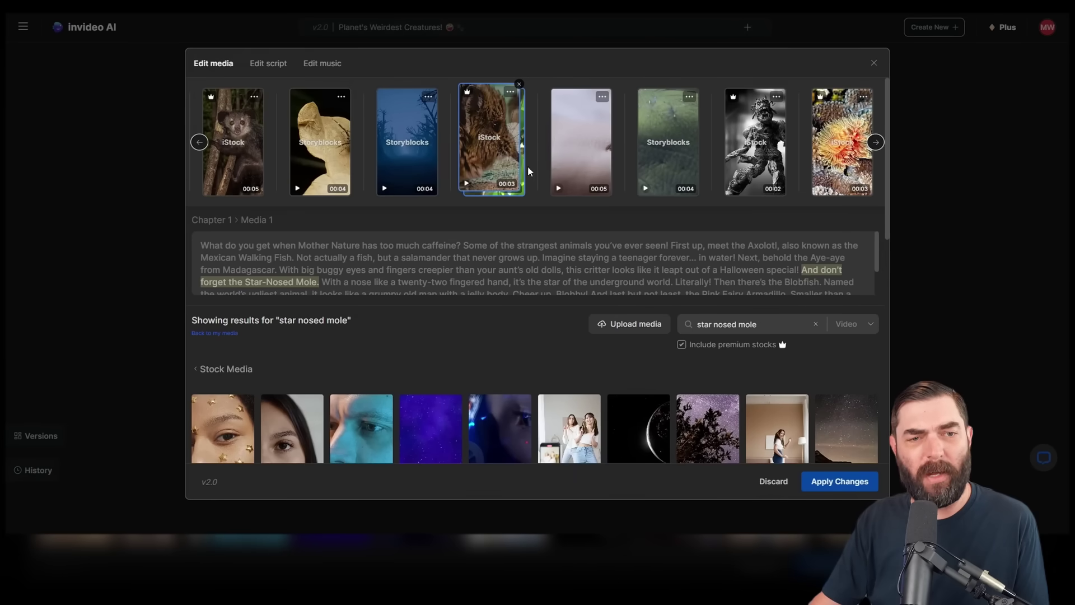
click(565, 178)
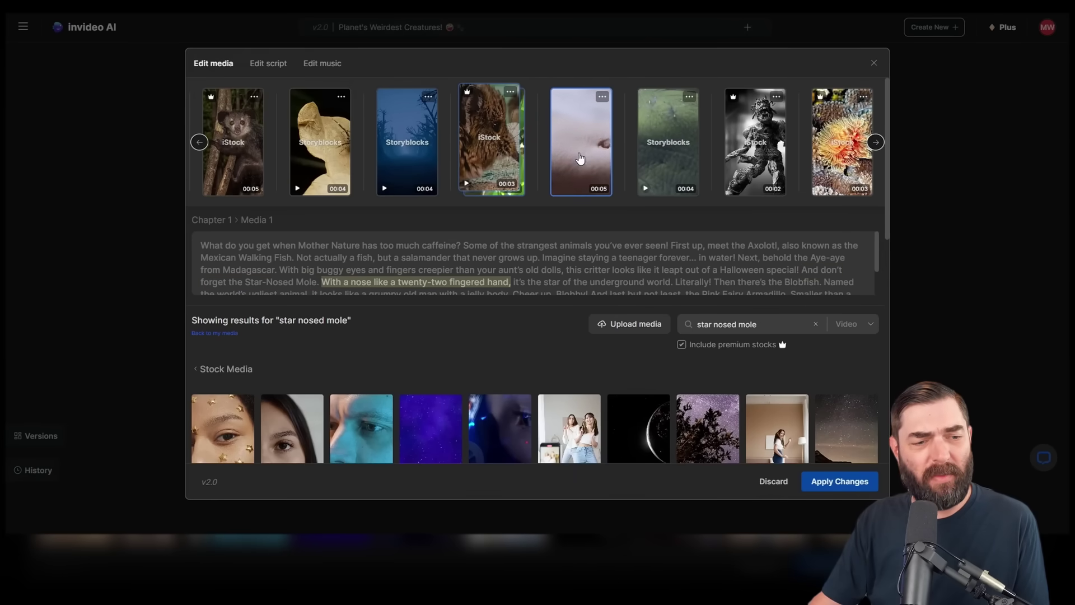
scroll(504, 302, down, 15)
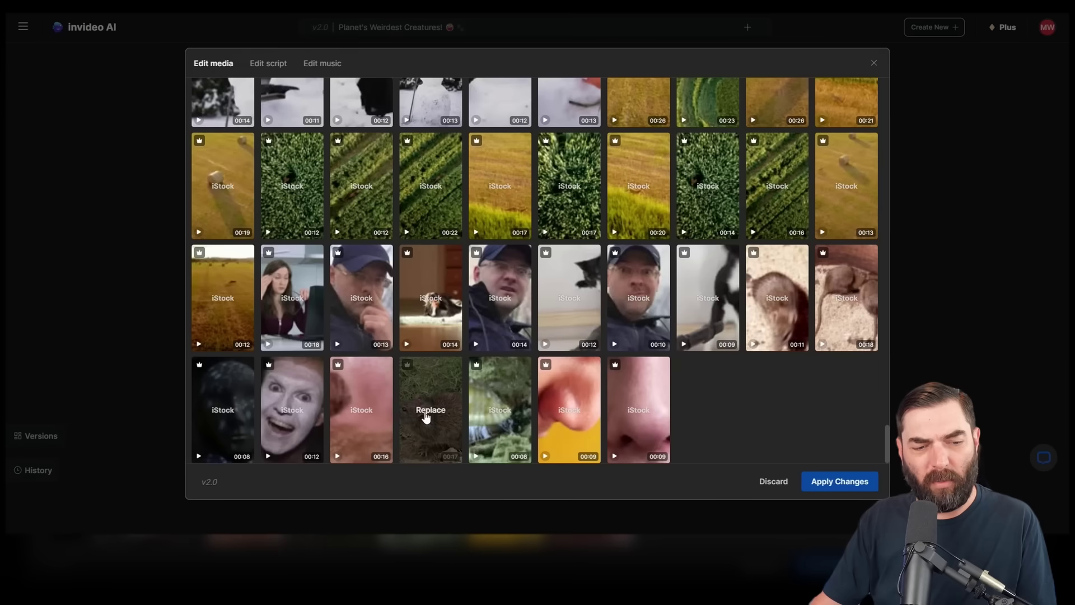
click(429, 412)
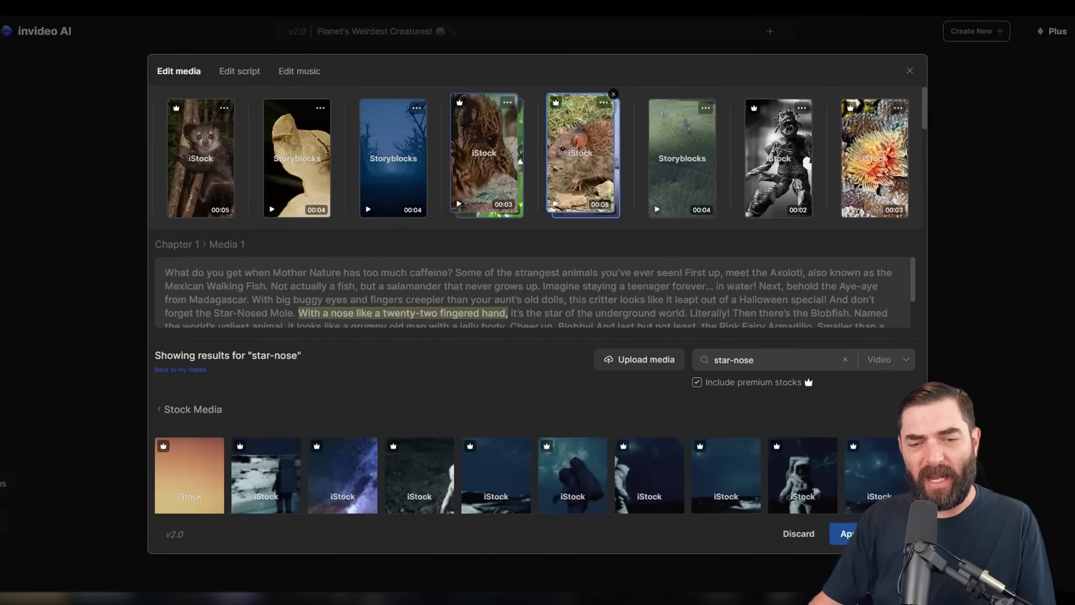
click(840, 481)
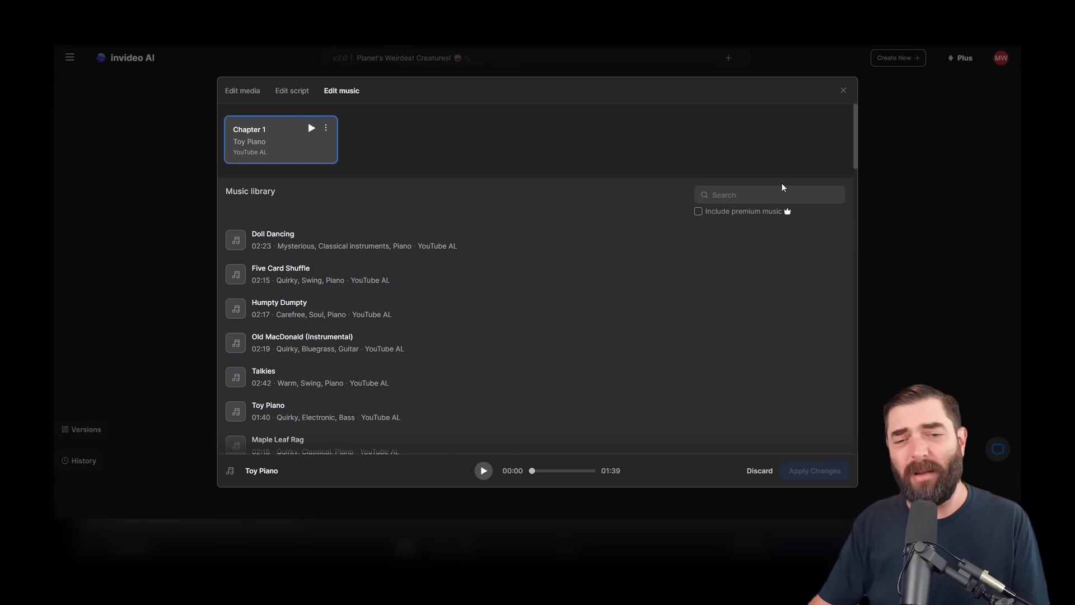
click(843, 90)
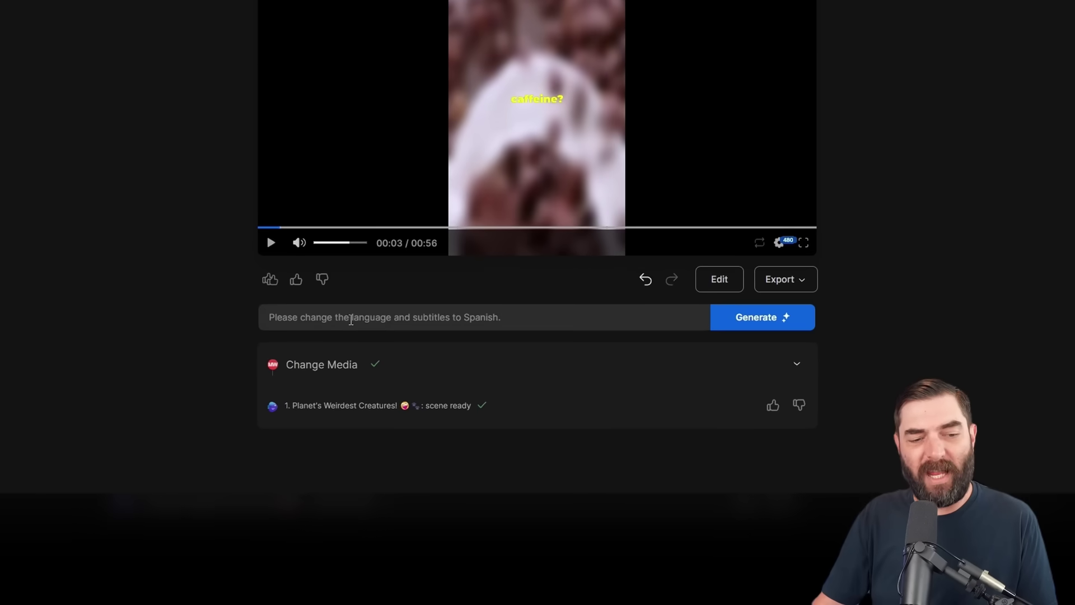
Submit the request to switch the video's narration and subtitles to Spanish.
click(782, 325)
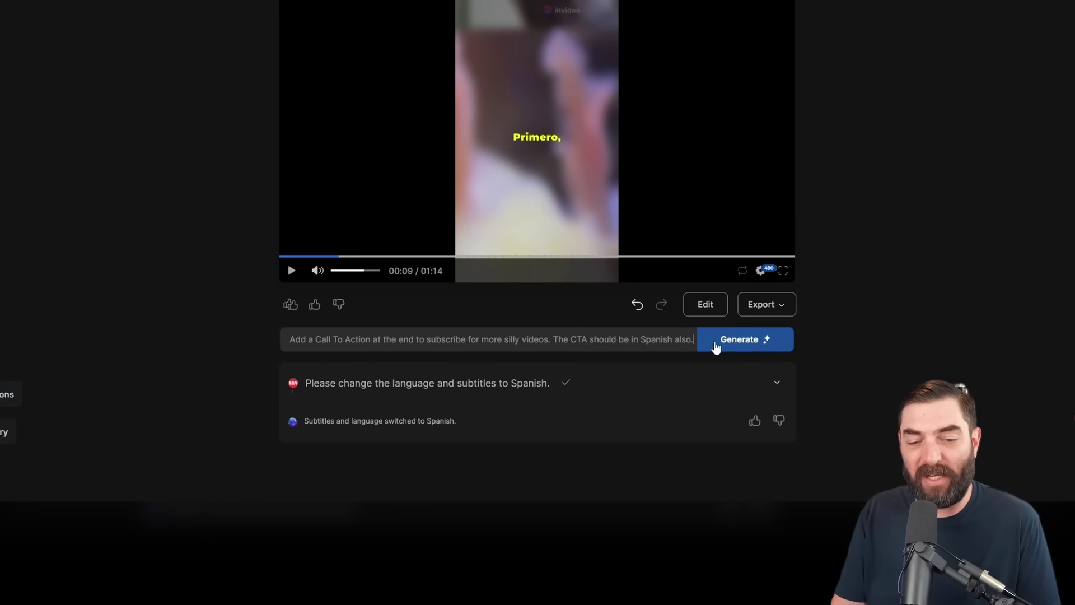
Generate the closing CTA '¡Suscríbete para más videos divertidos!' and preview the end of the now 1:28 Short.
click(752, 347)
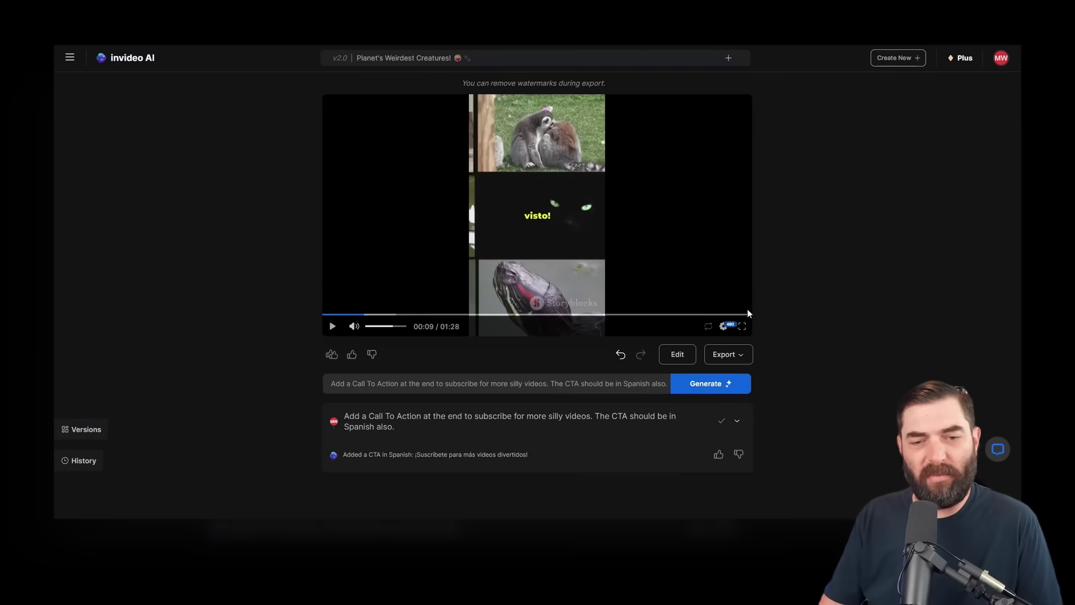
click(692, 316)
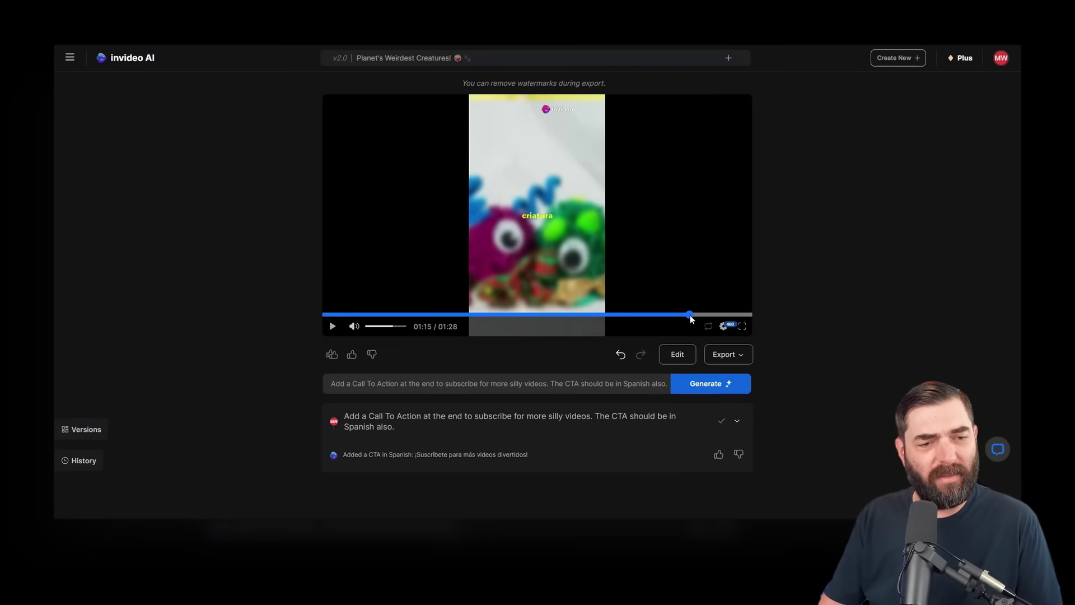